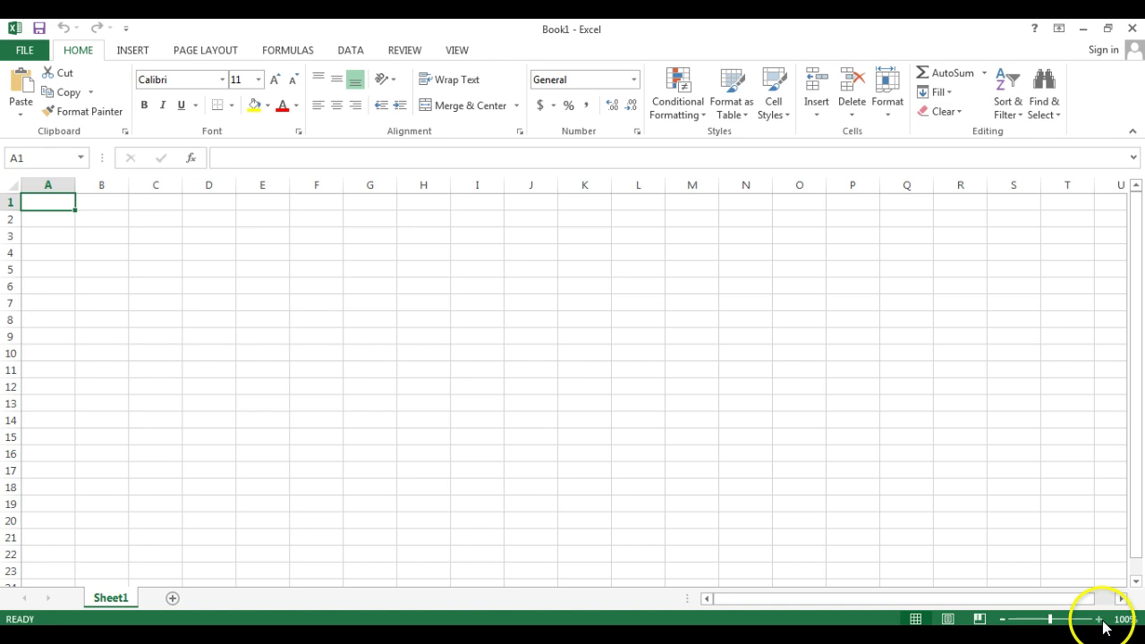
# Set the worksheet zoom to 160%.
pyautogui.click(1098, 619)
pyautogui.click(1099, 619)
pyautogui.click(1098, 619)
pyautogui.click(1099, 619)
pyautogui.click(1098, 619)
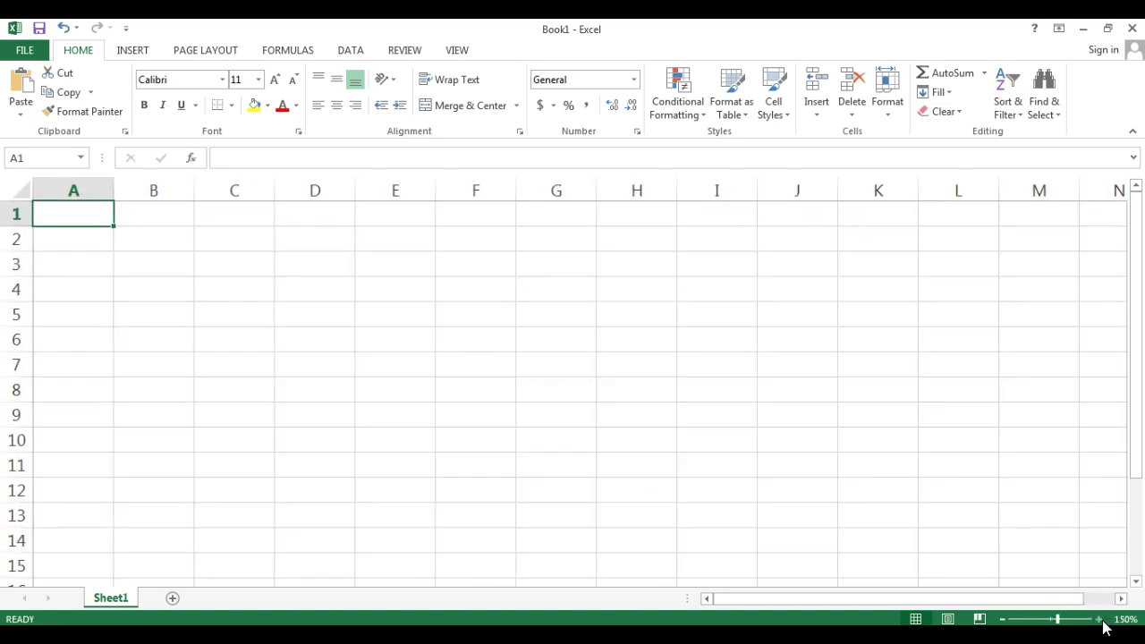
pyautogui.click(1098, 619)
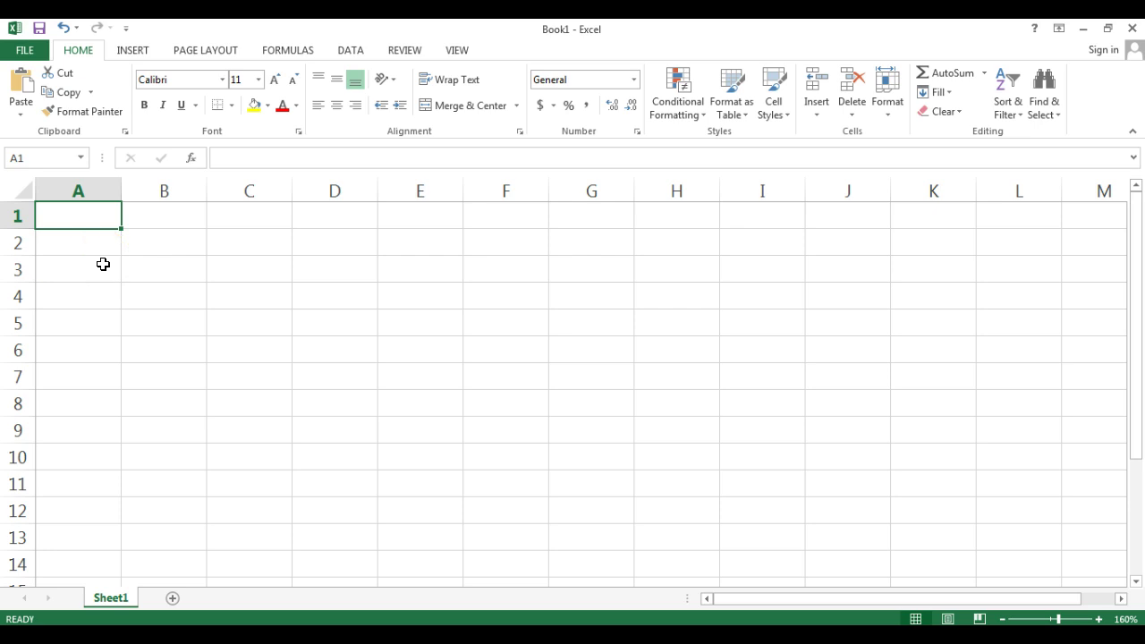
# Enter the headings E State, W State, N State and S State in cells A1 to D1.
pyautogui.write('E Stat')
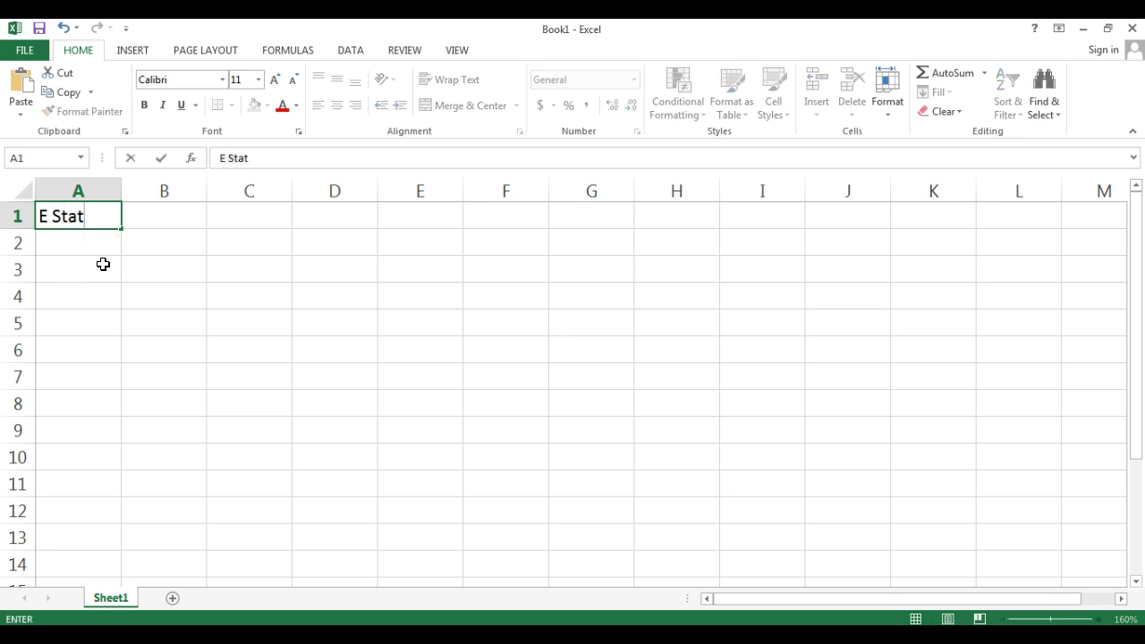
pyautogui.write('e')
pyautogui.press('Tab')
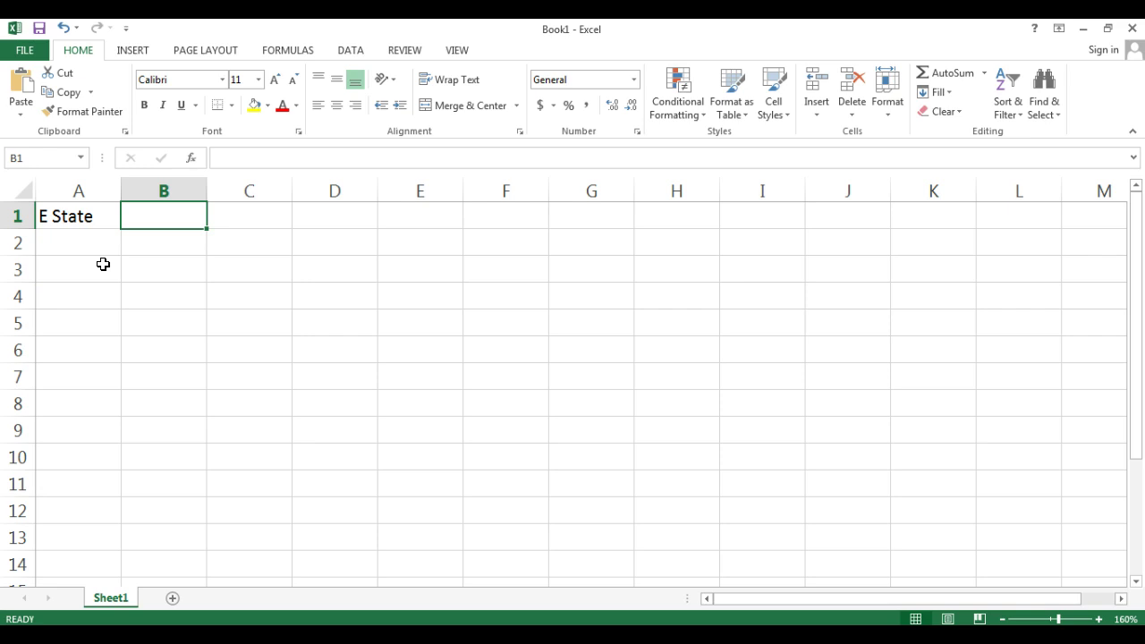
pyautogui.write('W State')
pyautogui.press('Tab')
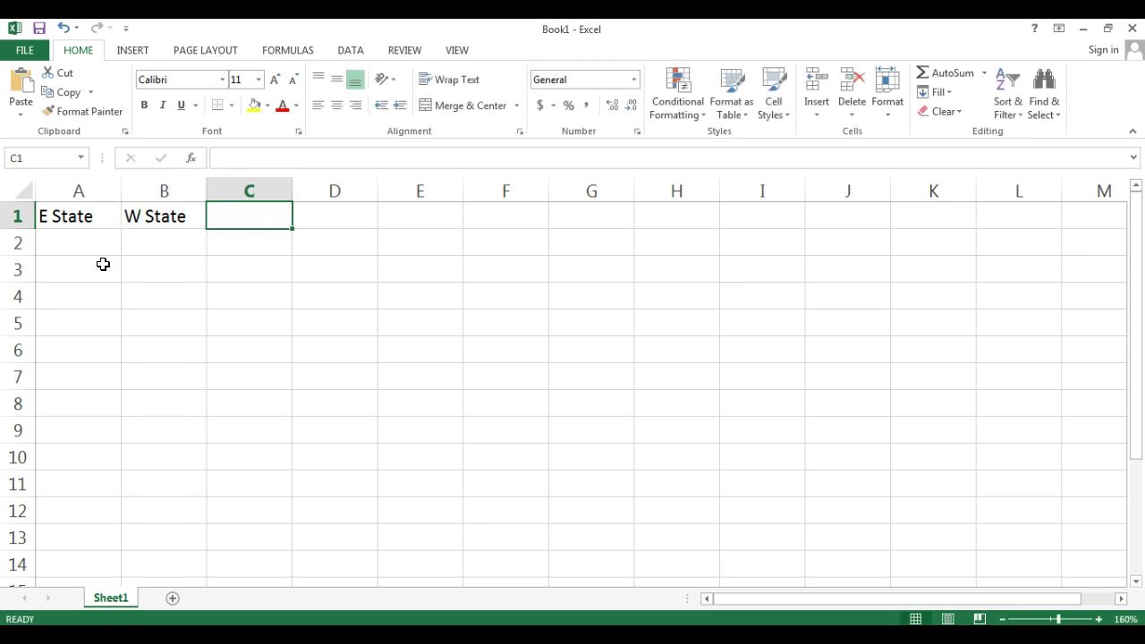
pyautogui.write('N State')
pyautogui.press('Tab')
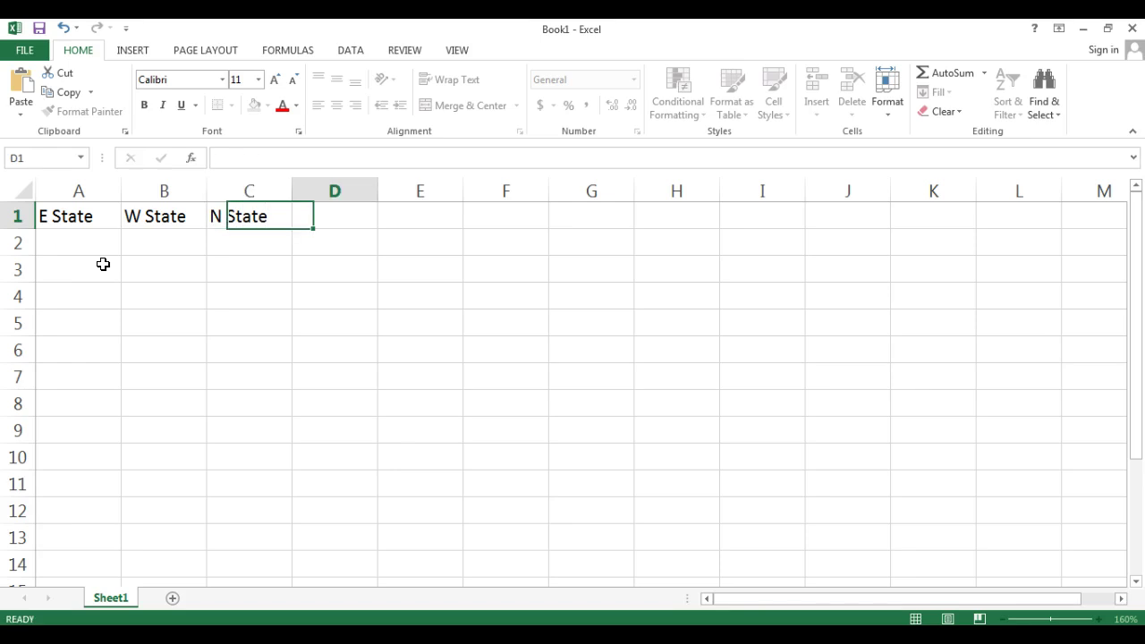
pyautogui.write('S St')
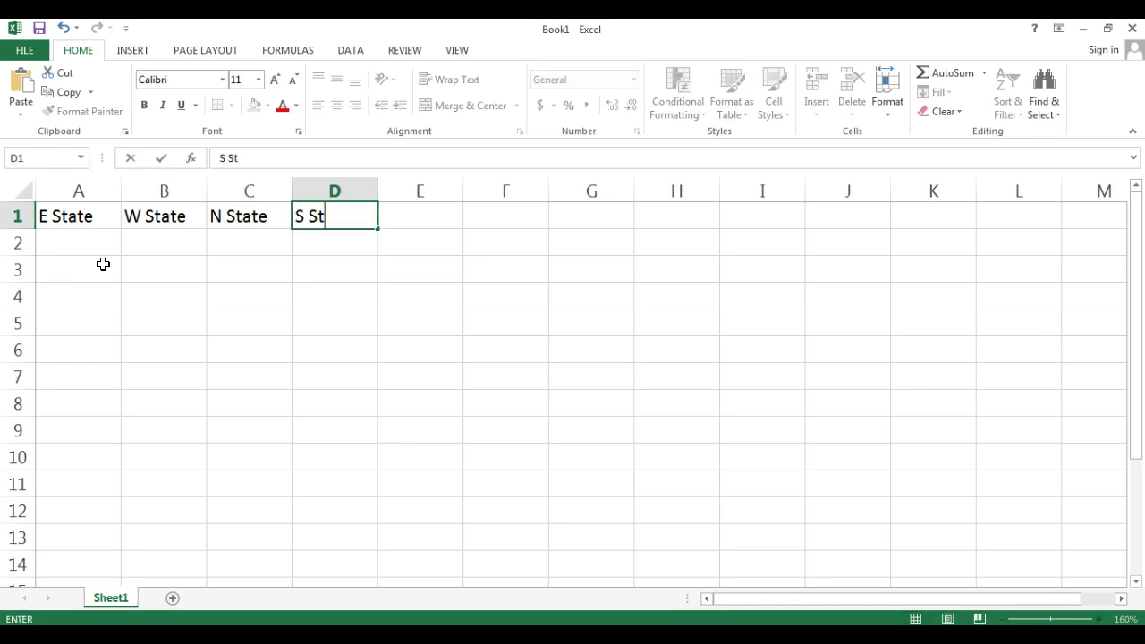
pyautogui.write('ate')
pyautogui.click(93, 243)
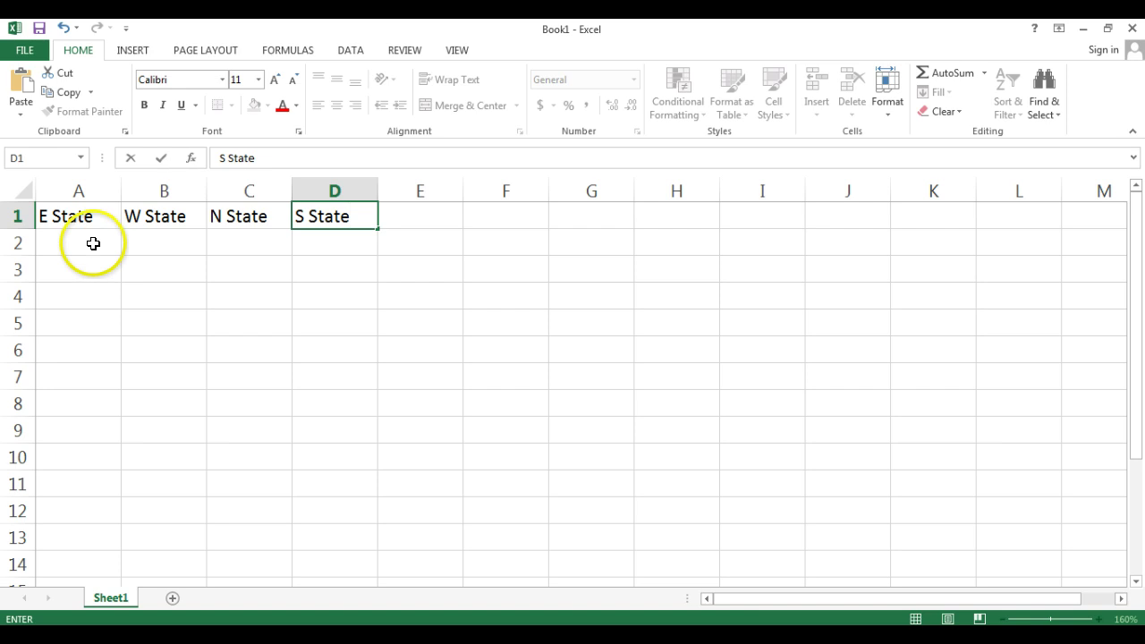
# Split the heading in cell A1 onto two lines inside the cell, with E above State.
pyautogui.click(94, 215)
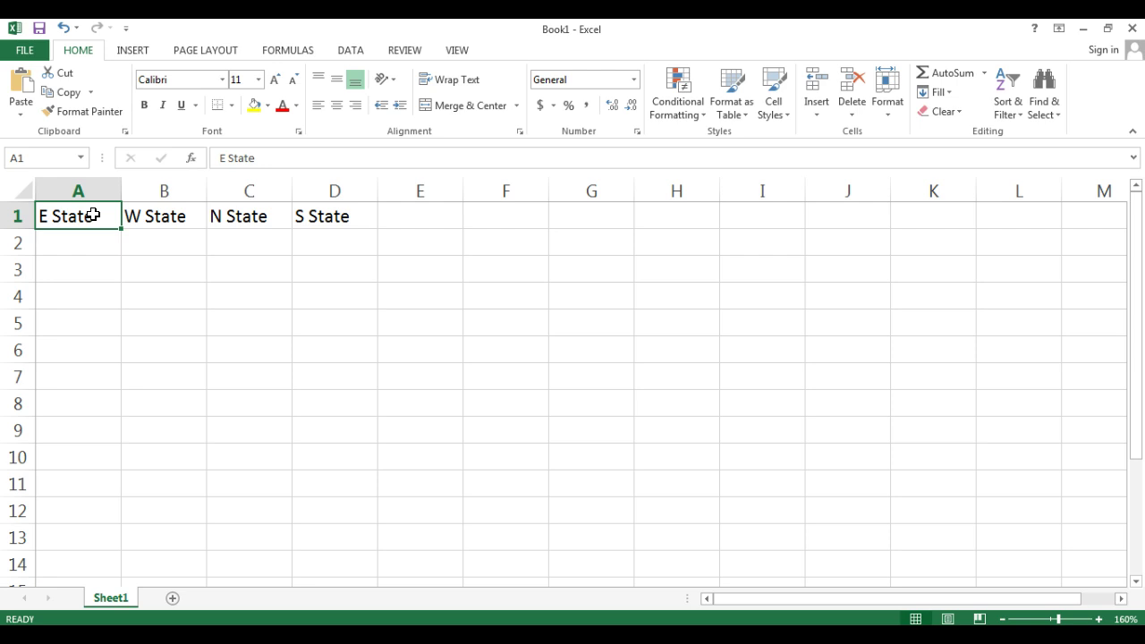
pyautogui.click(439, 80)
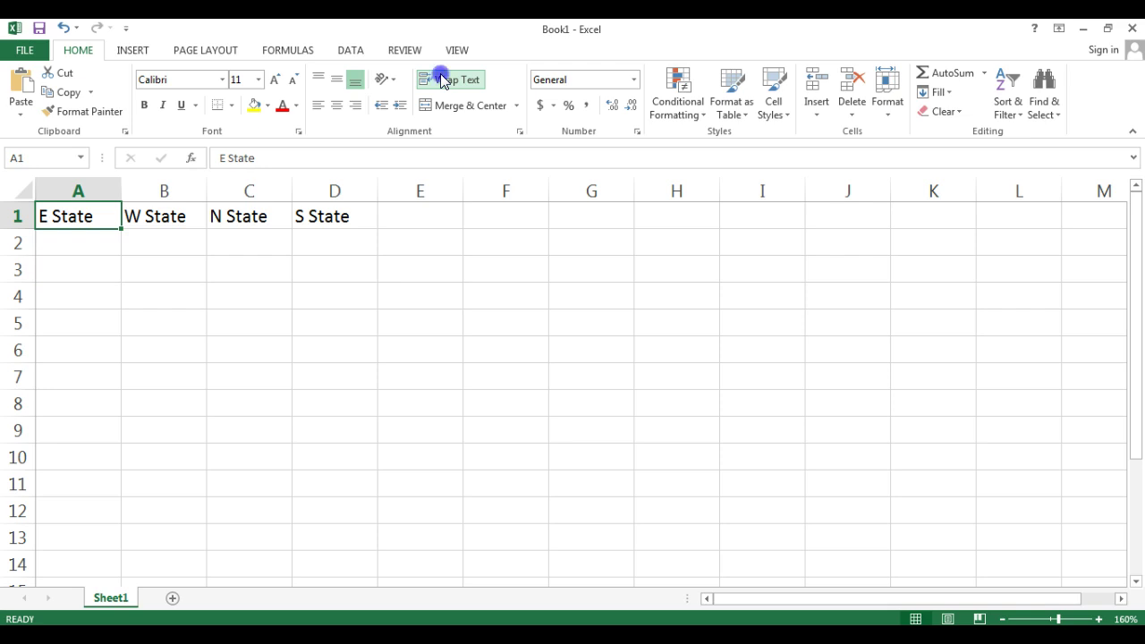
pyautogui.doubleClick(56, 216)
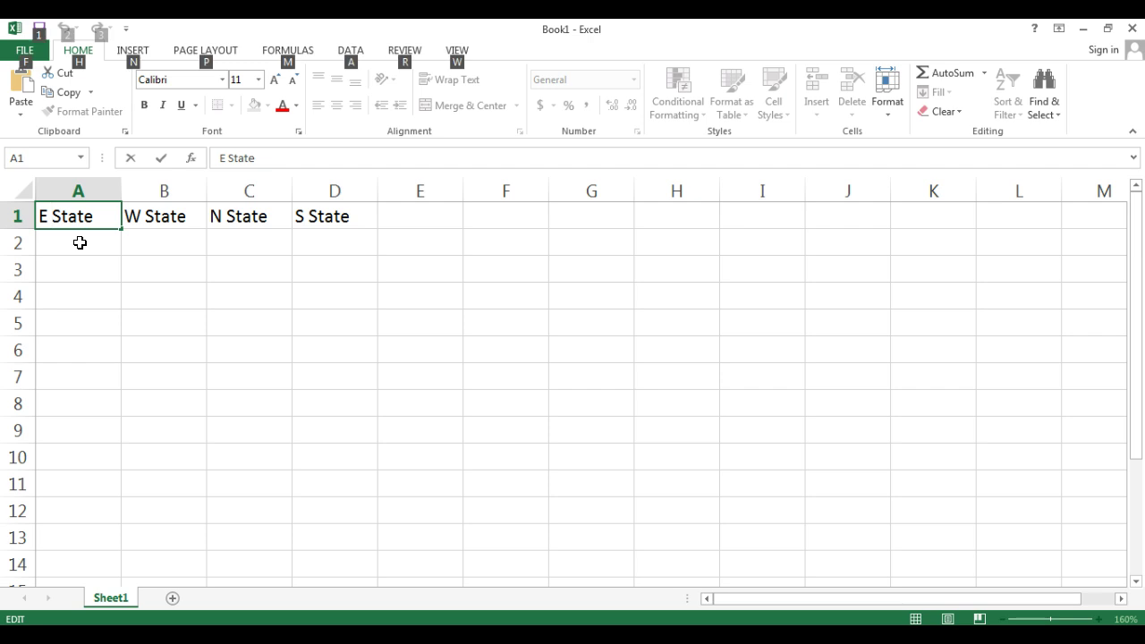
pyautogui.hotkey('alt', 'Return')
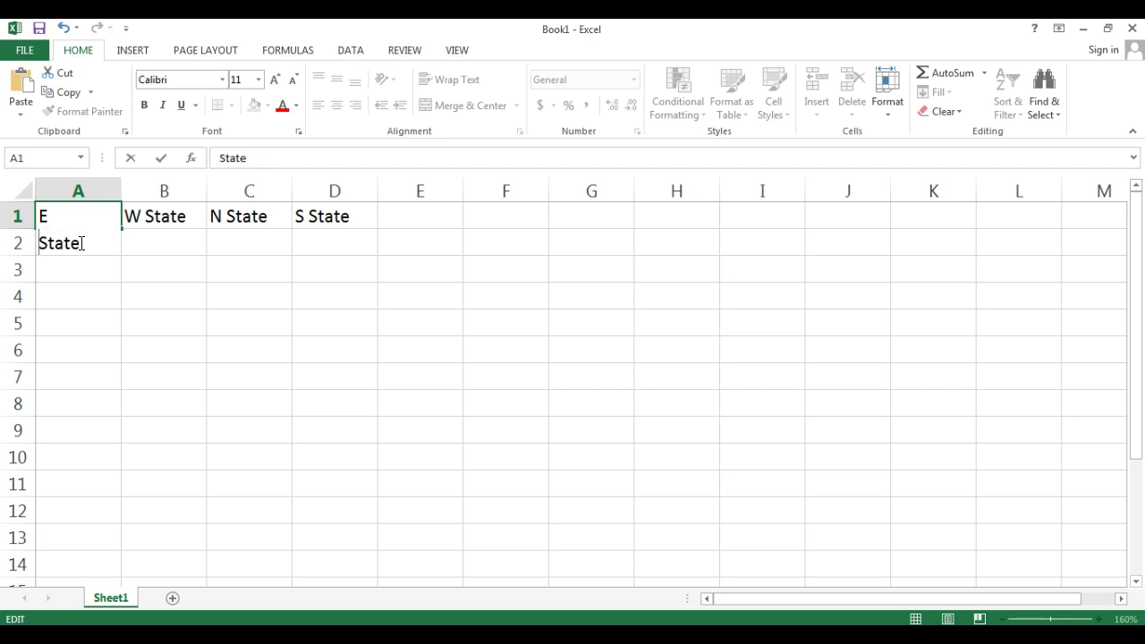
pyautogui.click(87, 247)
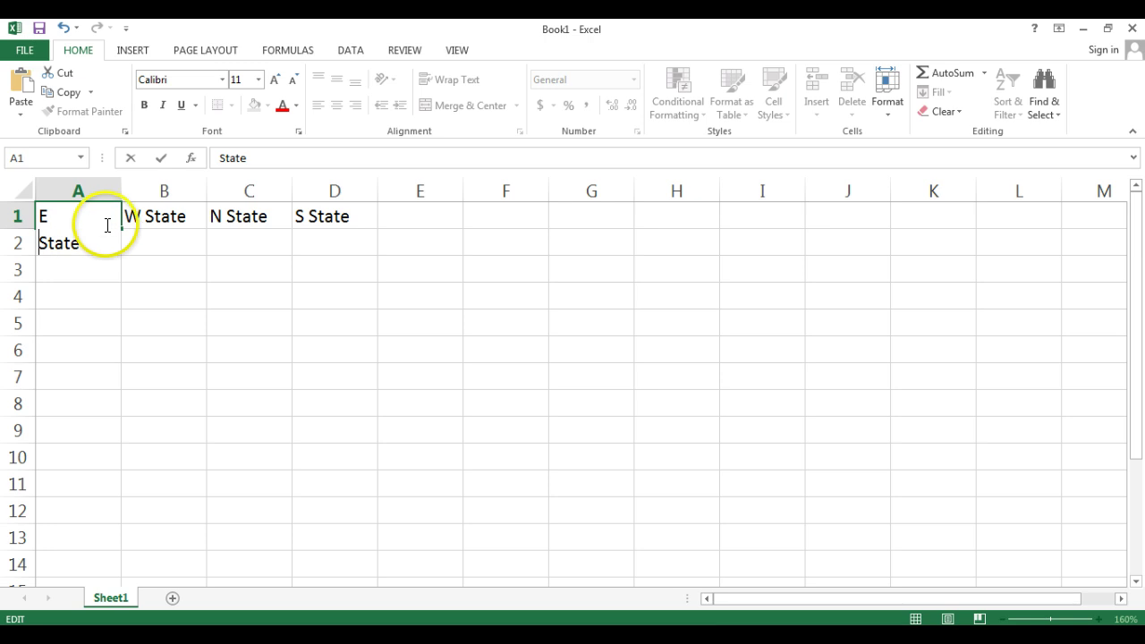
pyautogui.click(198, 274)
pyautogui.click(64, 235)
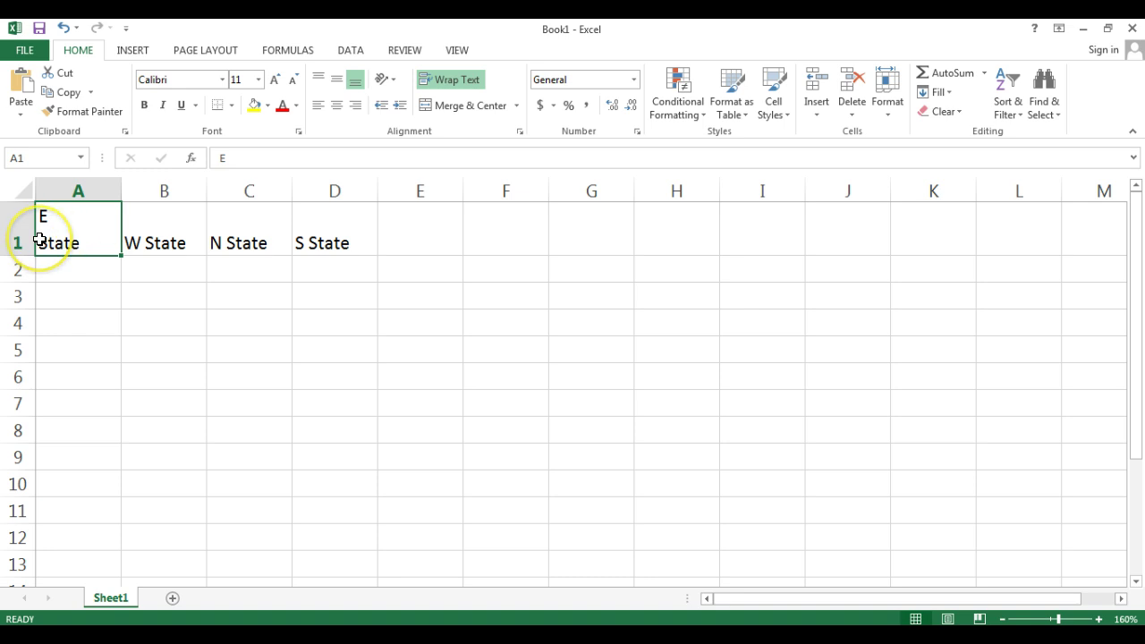
# Replace the space in the B1 heading with a line break so that W sits above State.
pyautogui.click(161, 230)
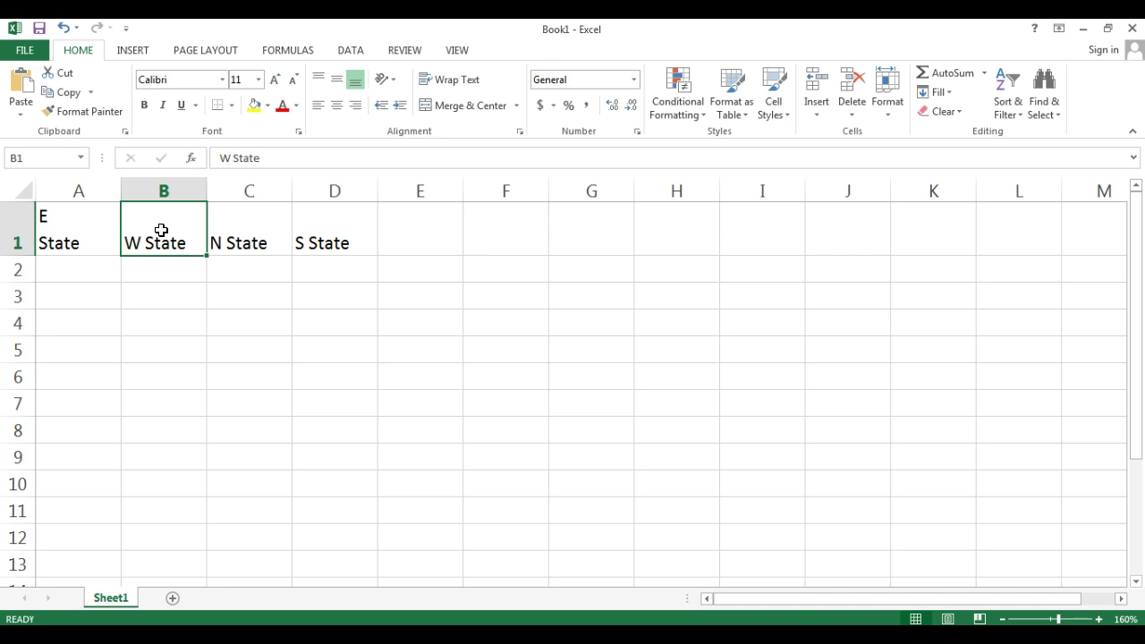
pyautogui.click(230, 157)
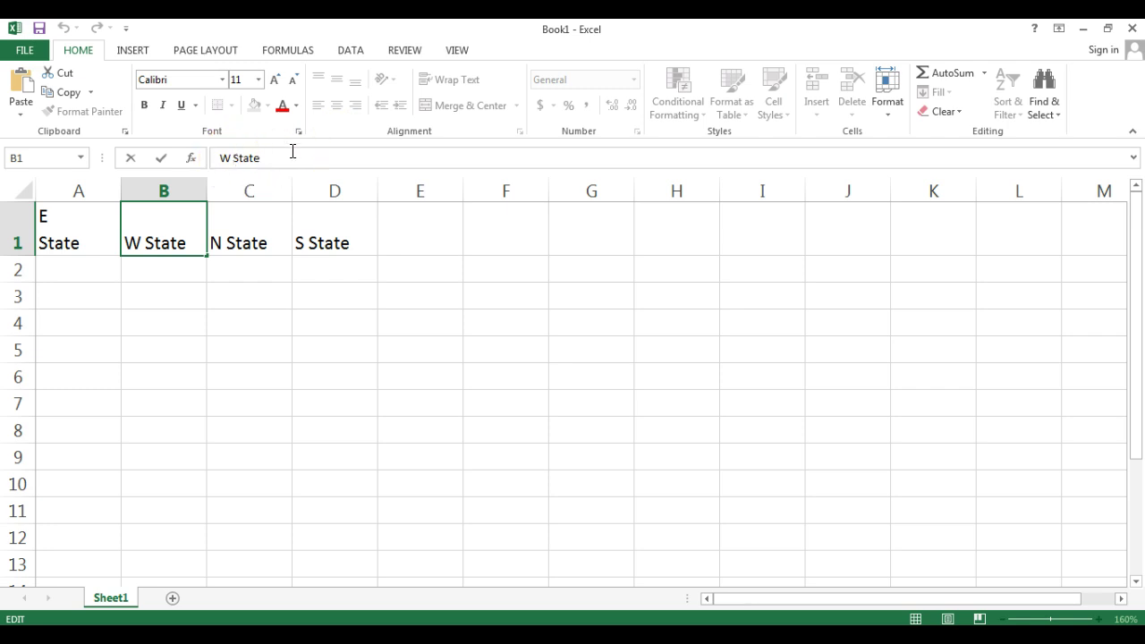
pyautogui.press('BackSpace')
pyautogui.press('BackSpace')
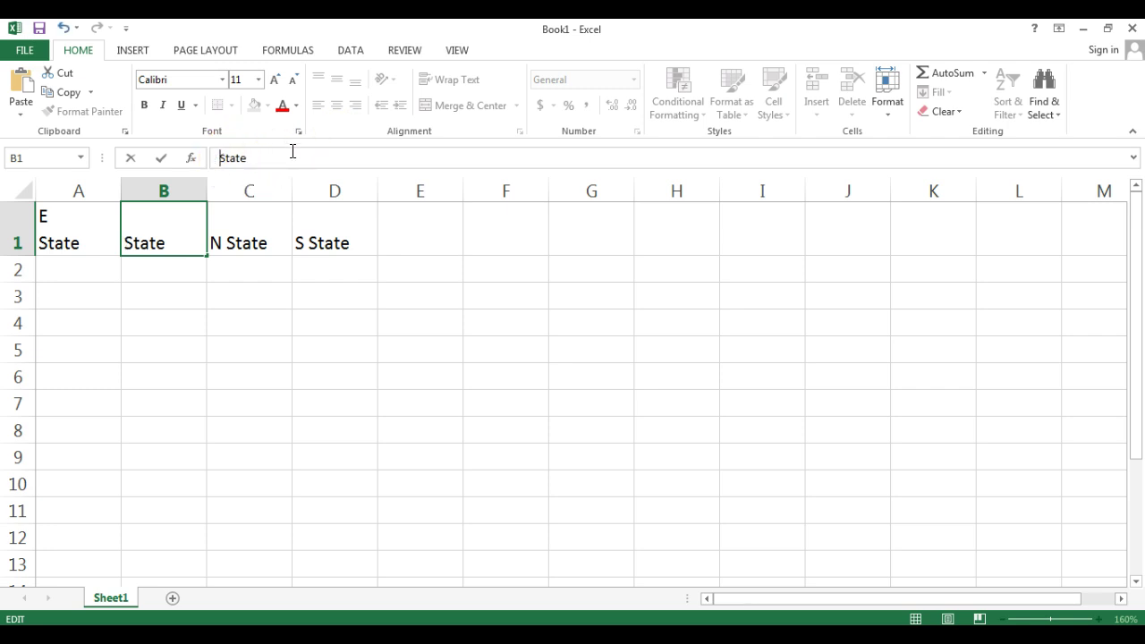
pyautogui.click(241, 235)
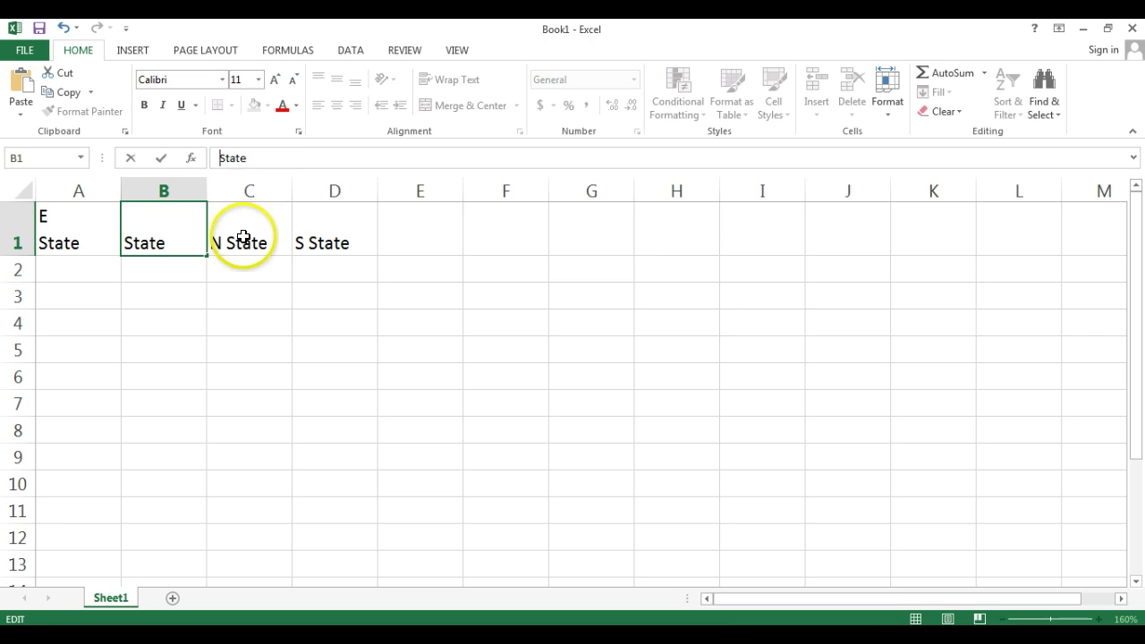
# Insert a line break between N and State in the heading of cell C1.
pyautogui.click(234, 243)
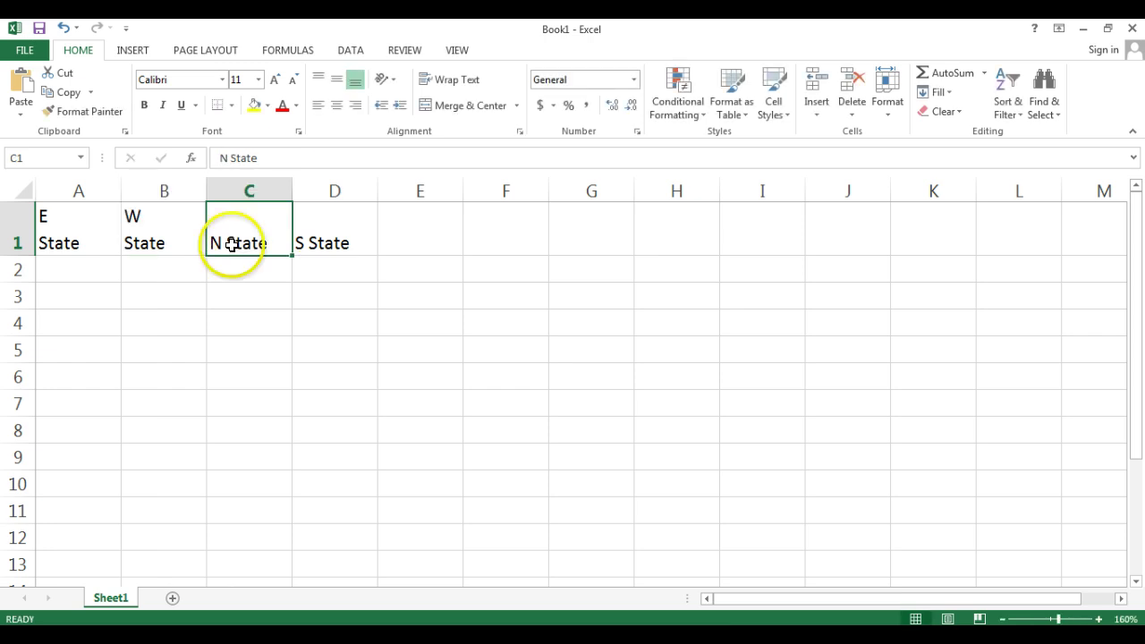
pyautogui.press('F2')
pyautogui.click(224, 245)
pyautogui.click(220, 244)
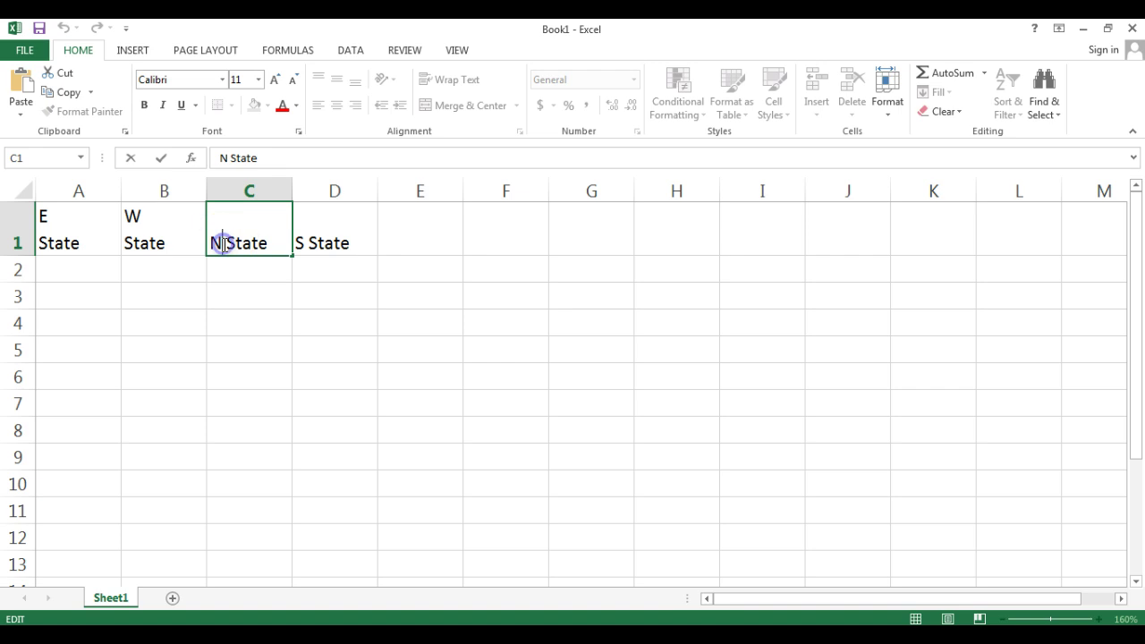
pyautogui.click(225, 245)
pyautogui.hotkey('alt', 'Return')
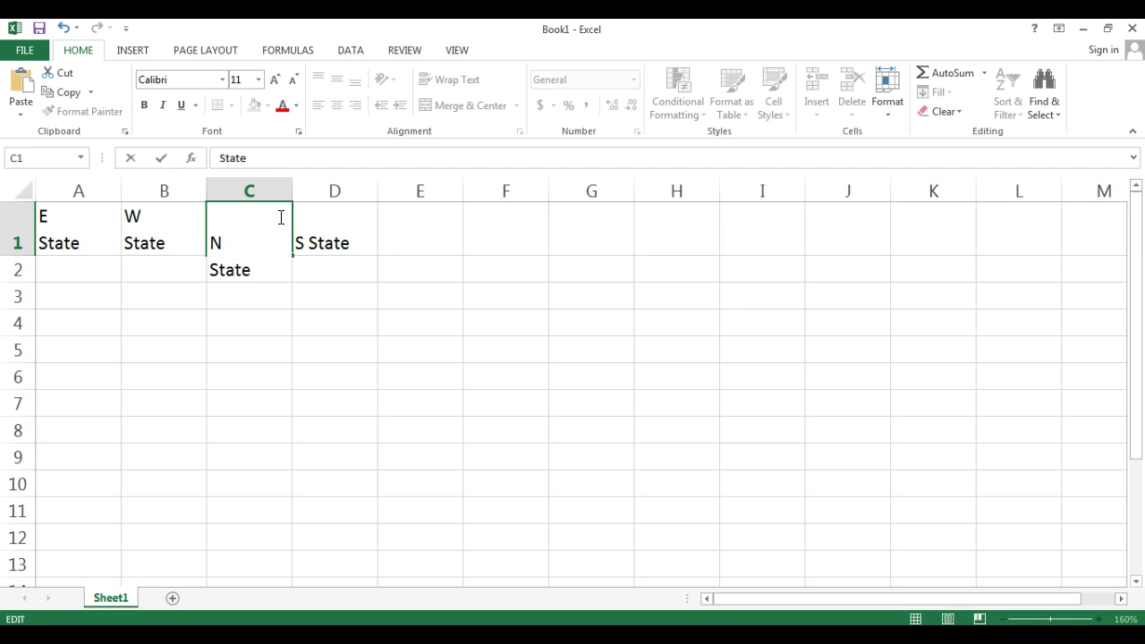
# Insert a line break between S and State in cell D1, and center the headings in A1:D1 horizontally.
pyautogui.click(361, 229)
pyautogui.doubleClick(311, 244)
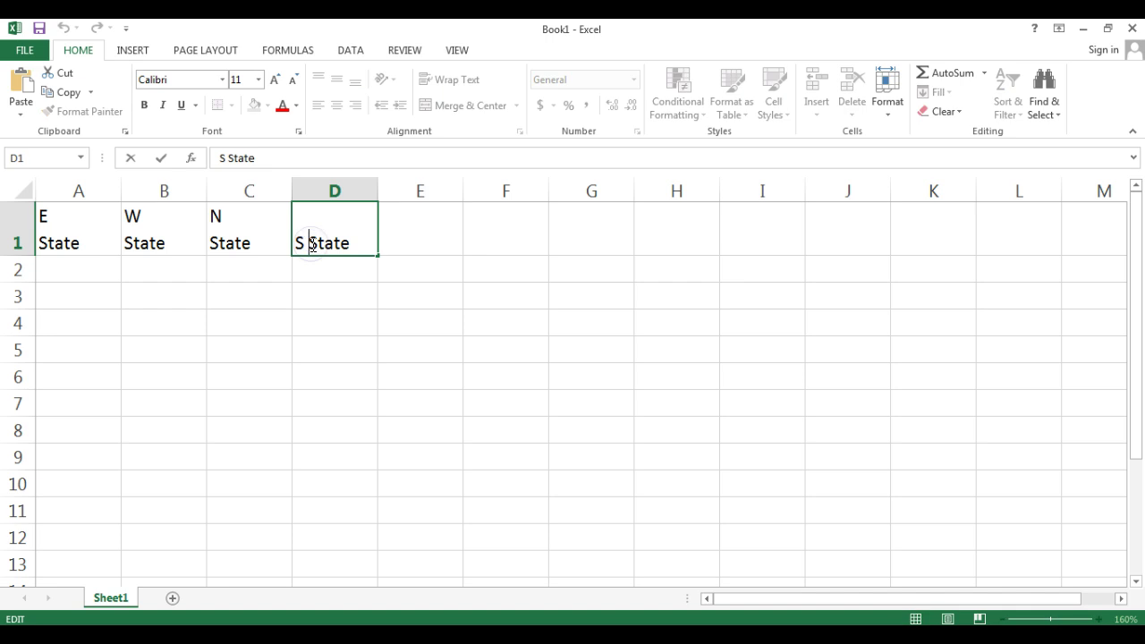
pyautogui.hotkey('alt', 'Return')
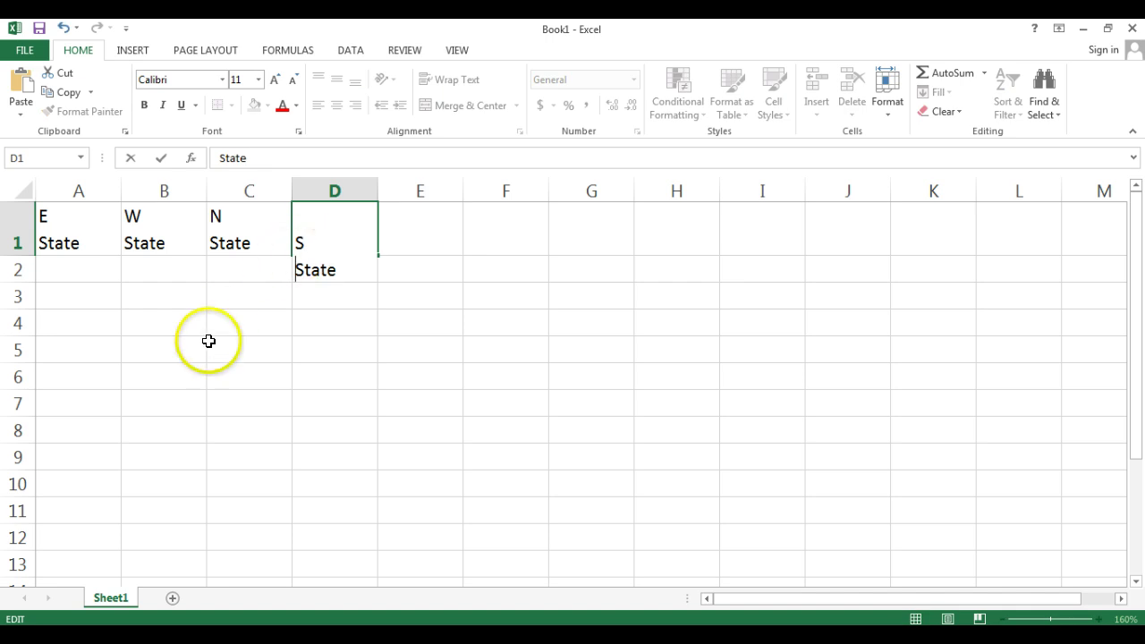
pyautogui.click(211, 343)
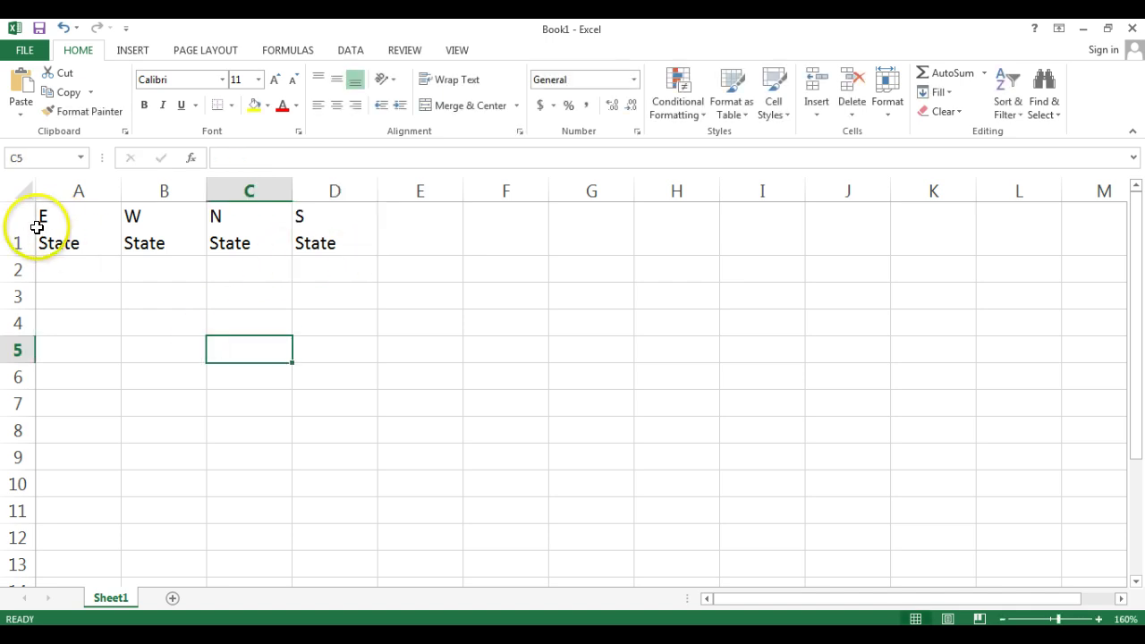
pyautogui.moveTo(40, 218); pyautogui.dragTo(299, 217)
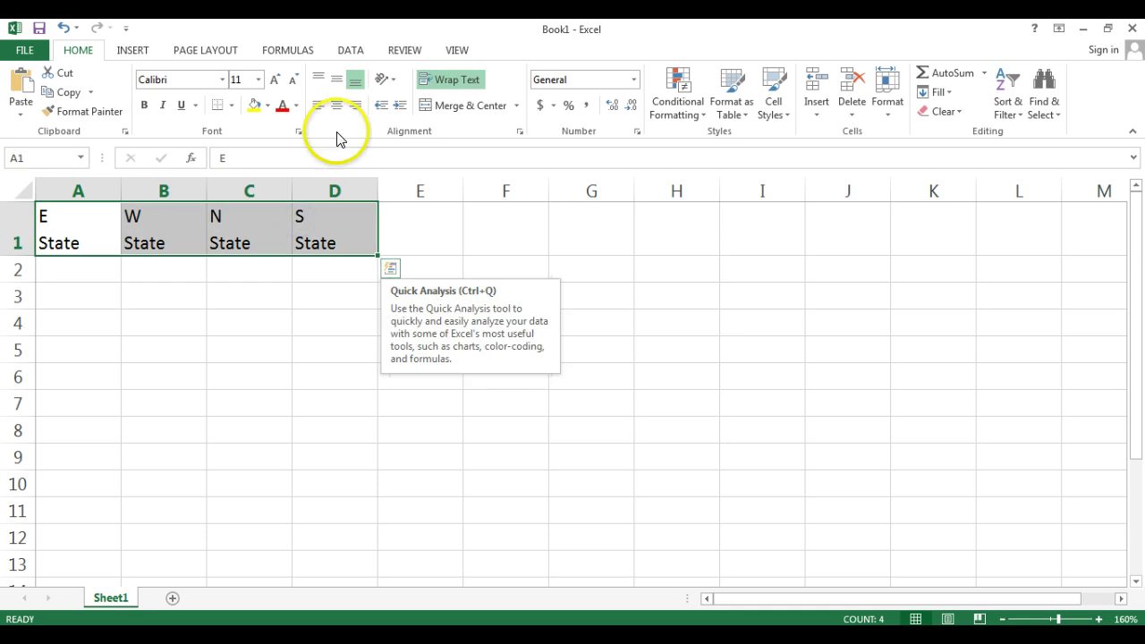
pyautogui.click(336, 105)
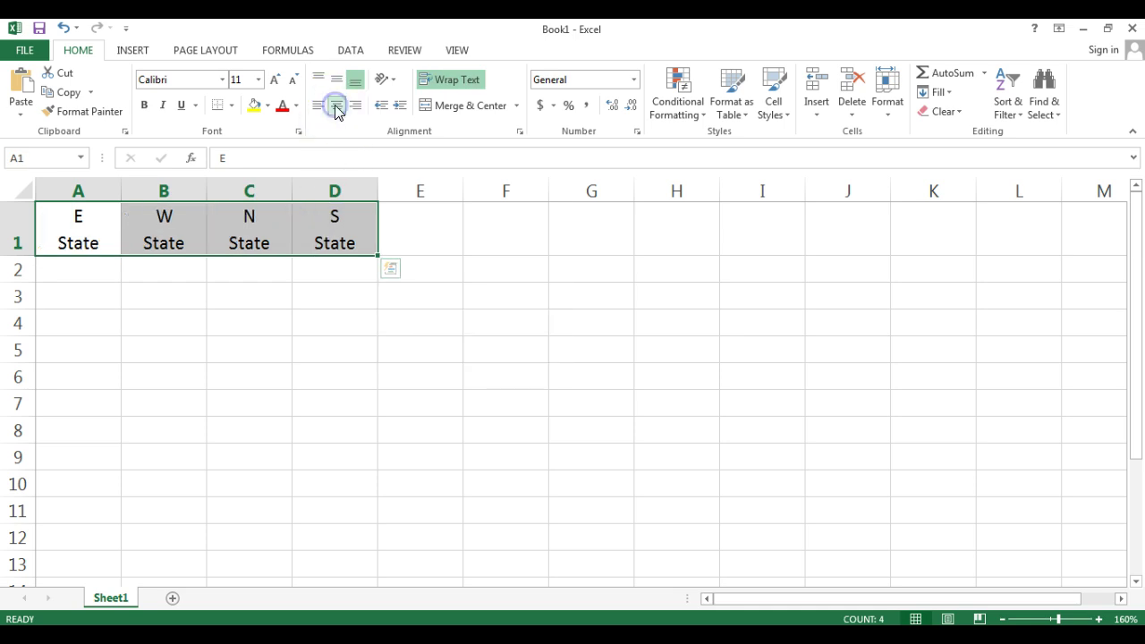
# Enter 123456 in cell A2 and 1234 in cell A3 under the E State heading.
pyautogui.click(82, 274)
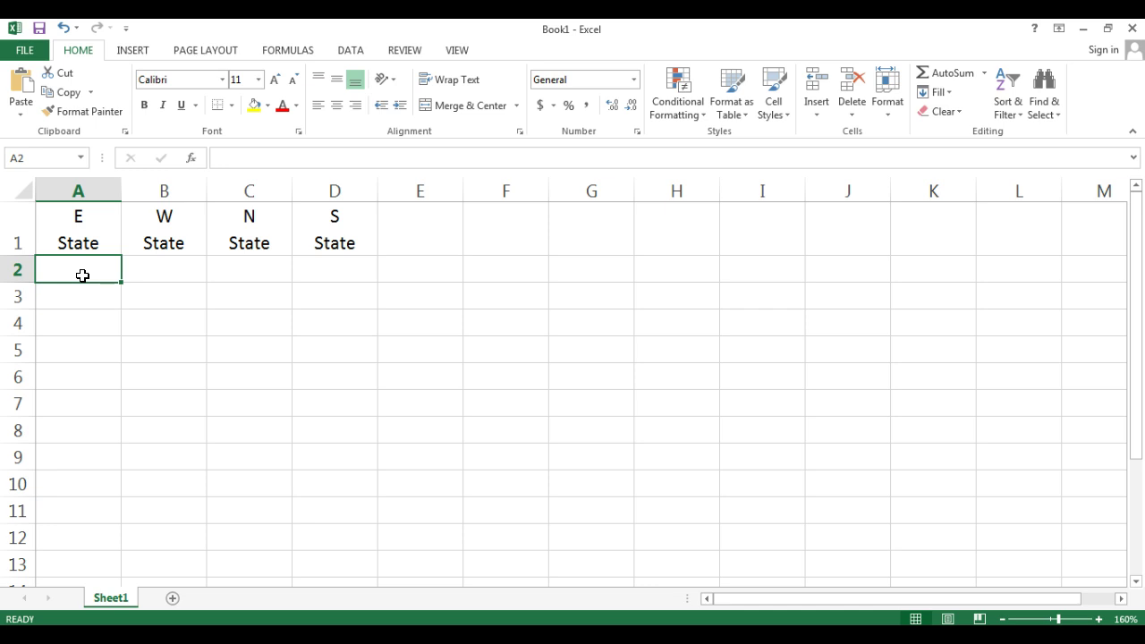
pyautogui.write('123456')
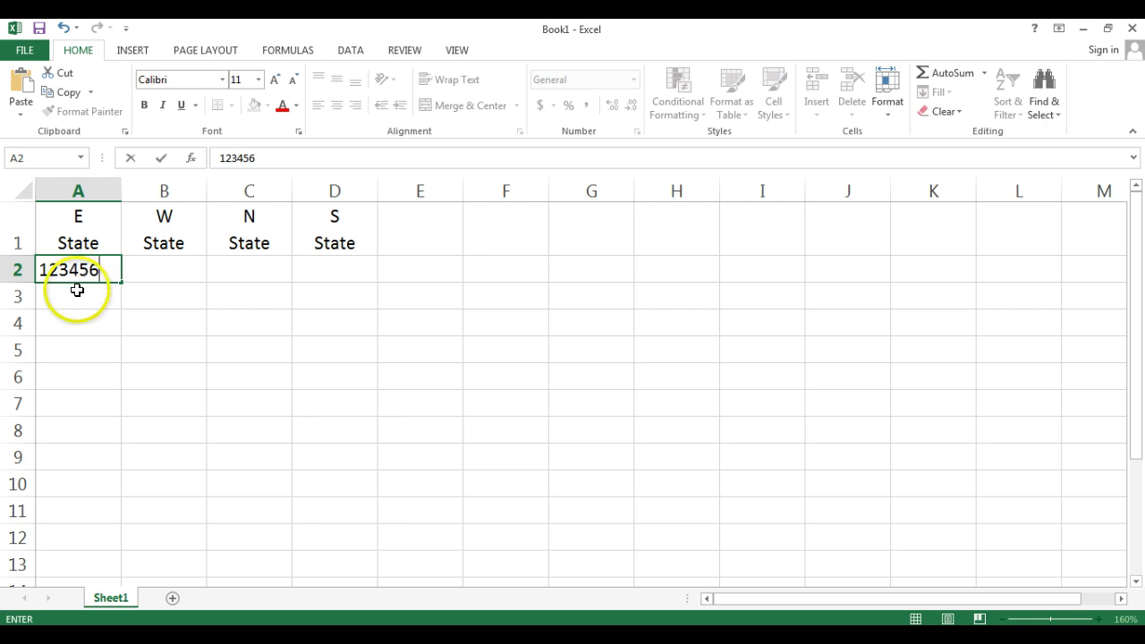
pyautogui.click(77, 289)
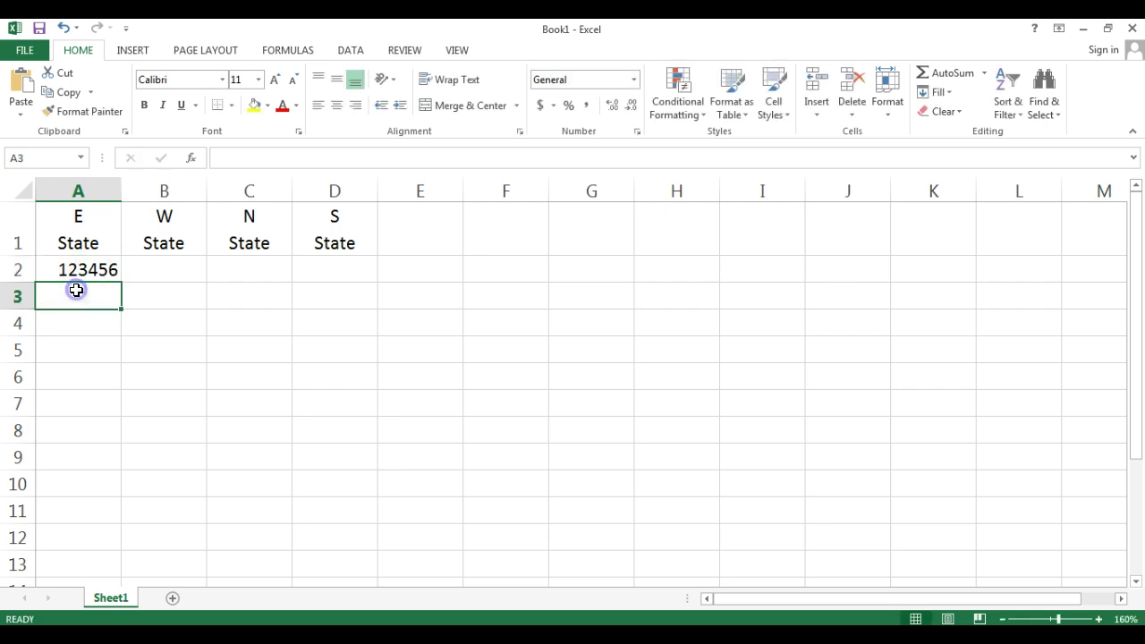
pyautogui.write('1234')
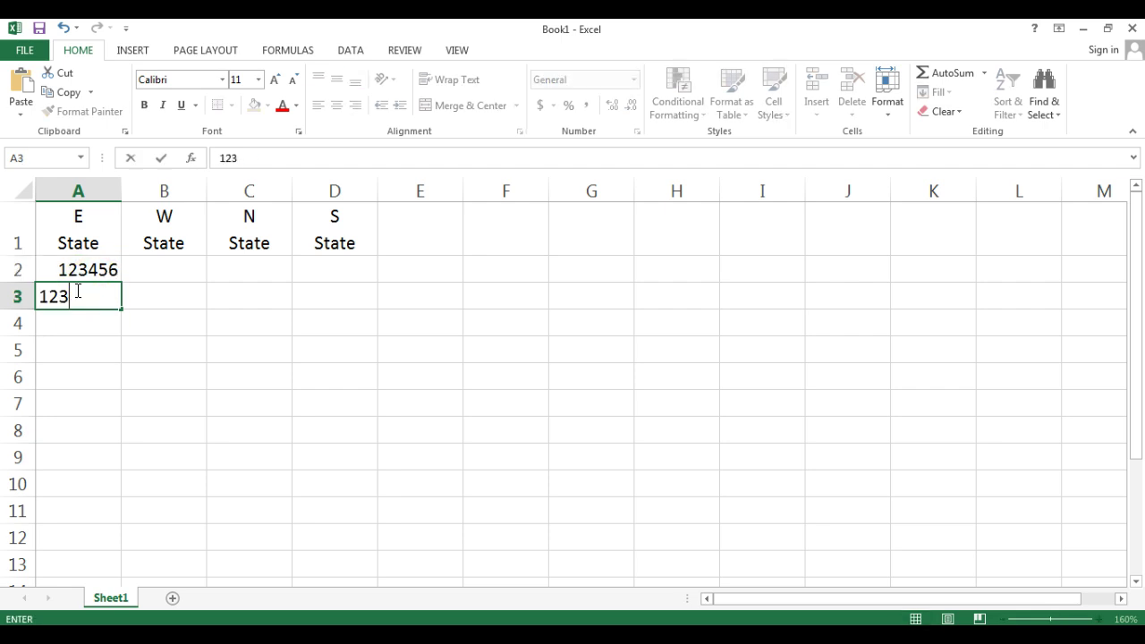
# Enter the formula =A2*A3 in cell A4 to multiply the two numbers above it.
pyautogui.click(75, 327)
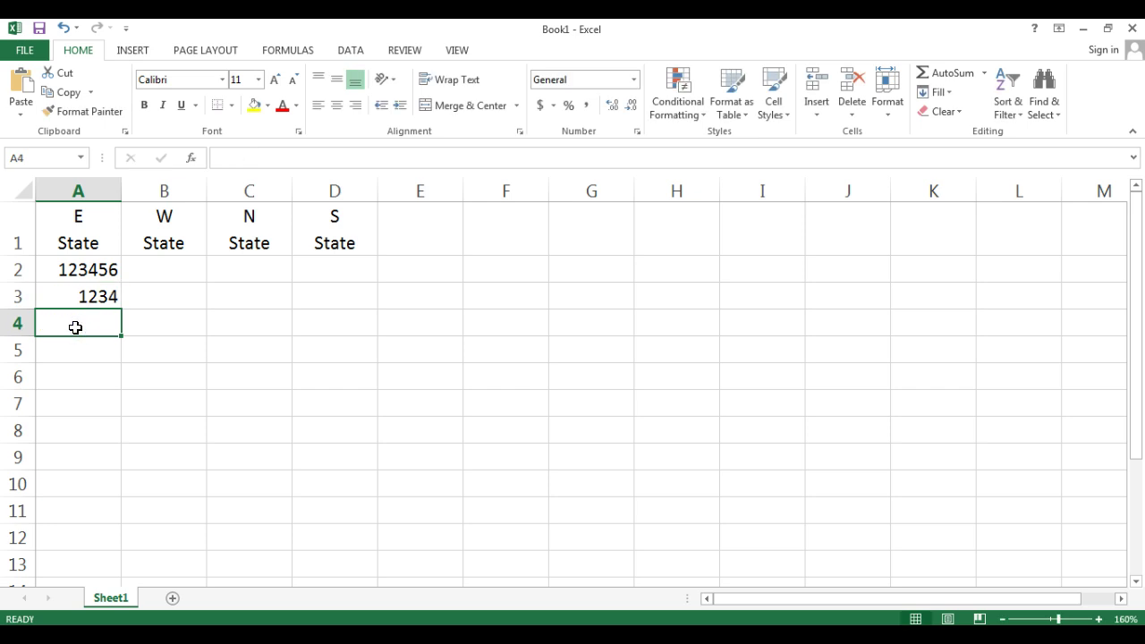
pyautogui.write('=')
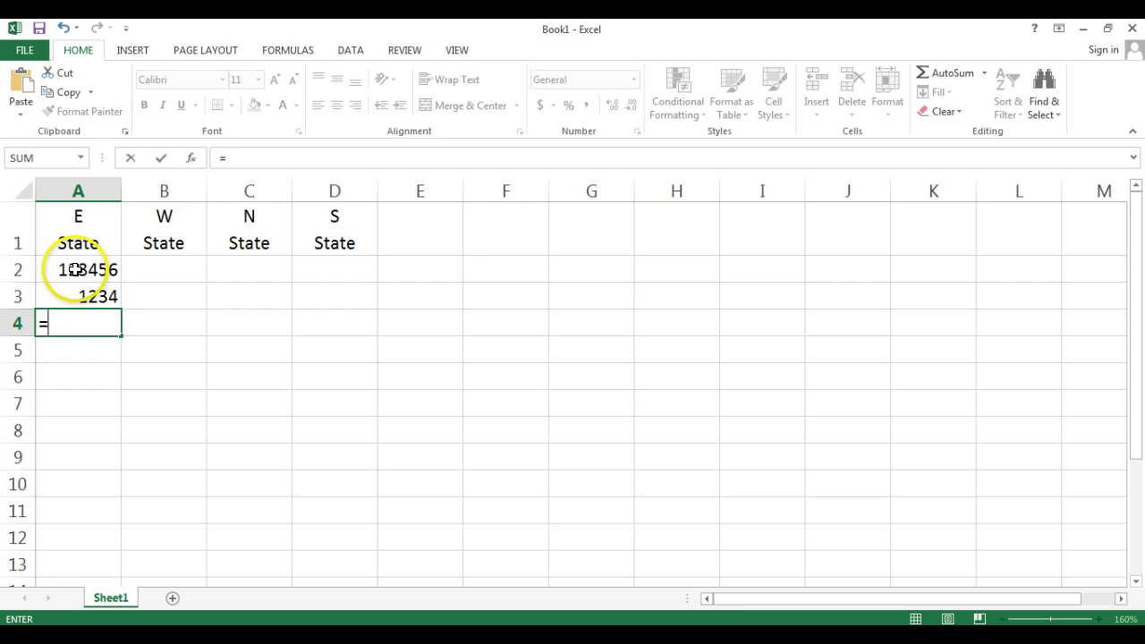
pyautogui.click(76, 269)
pyautogui.write('*')
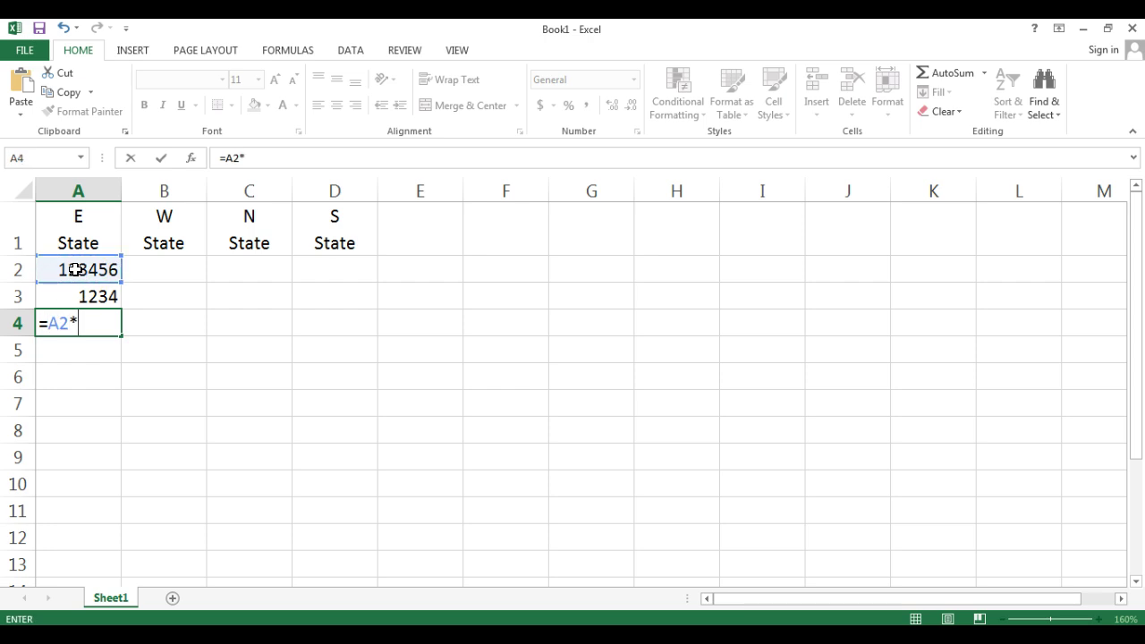
pyautogui.click(75, 294)
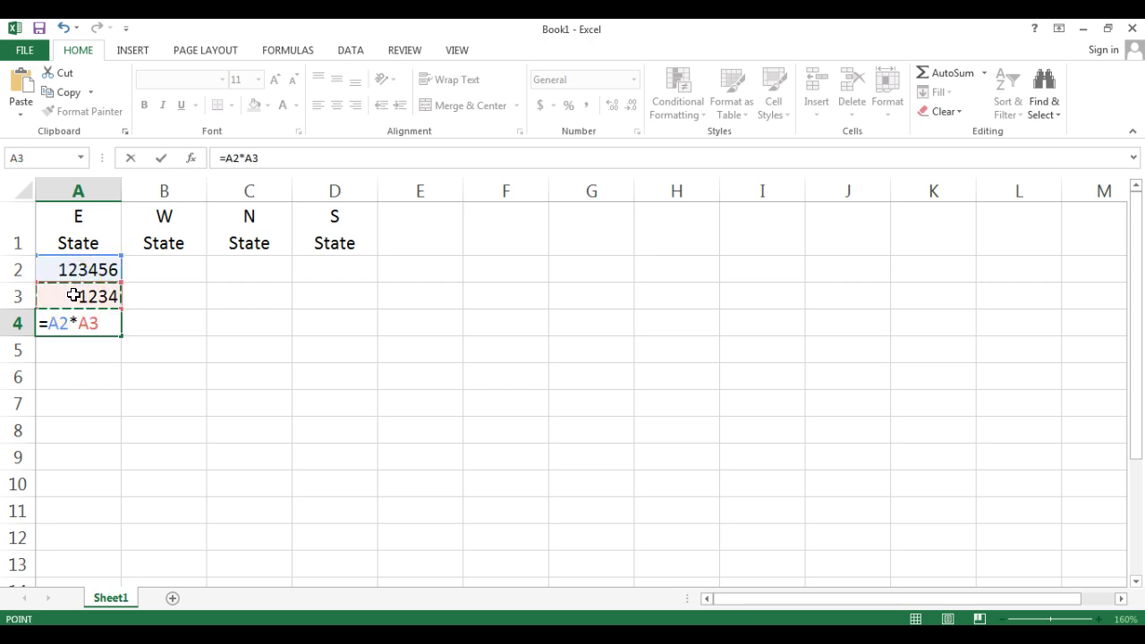
pyautogui.press('Return')
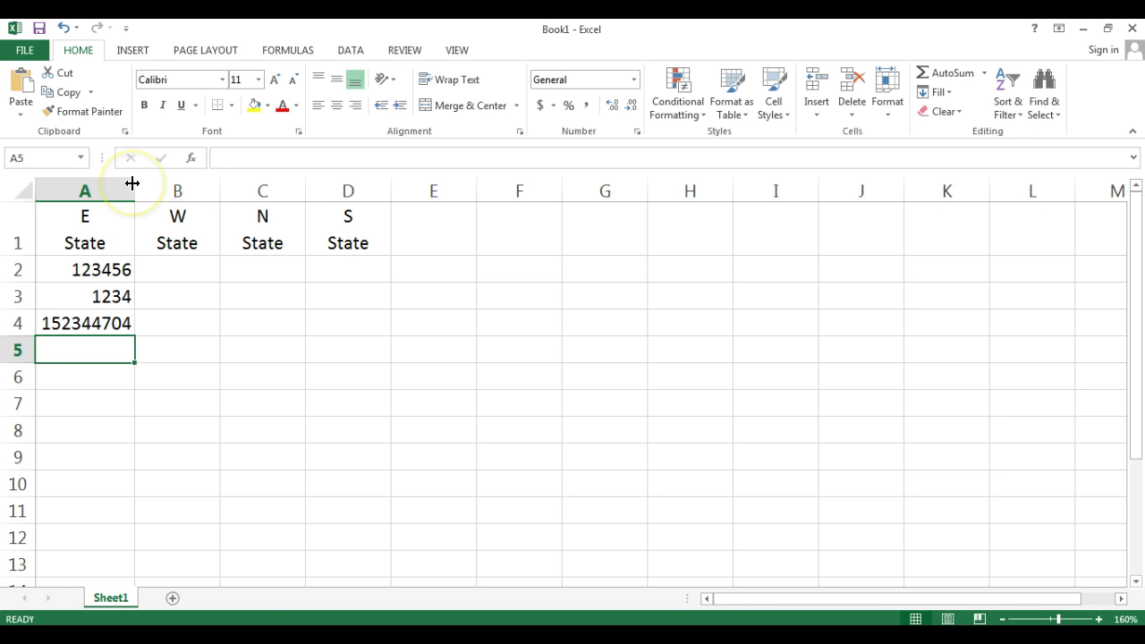
# Narrow column A slightly, select the product in cell A4, and autofit the column to its contents.
pyautogui.moveTo(132, 182); pyautogui.dragTo(123, 183)
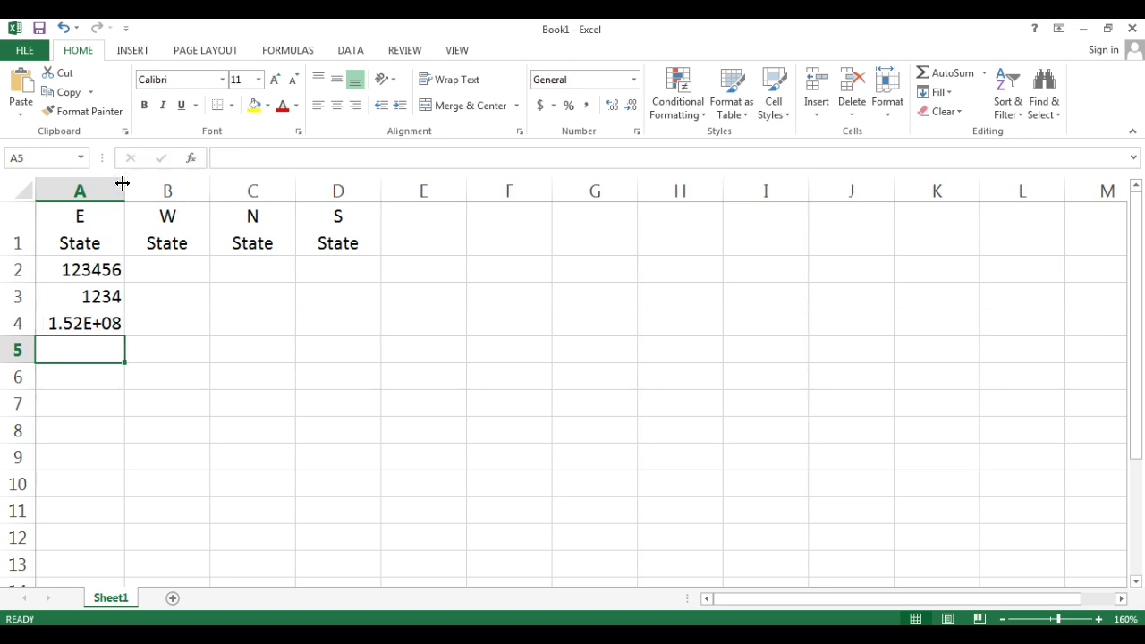
pyautogui.click(84, 410)
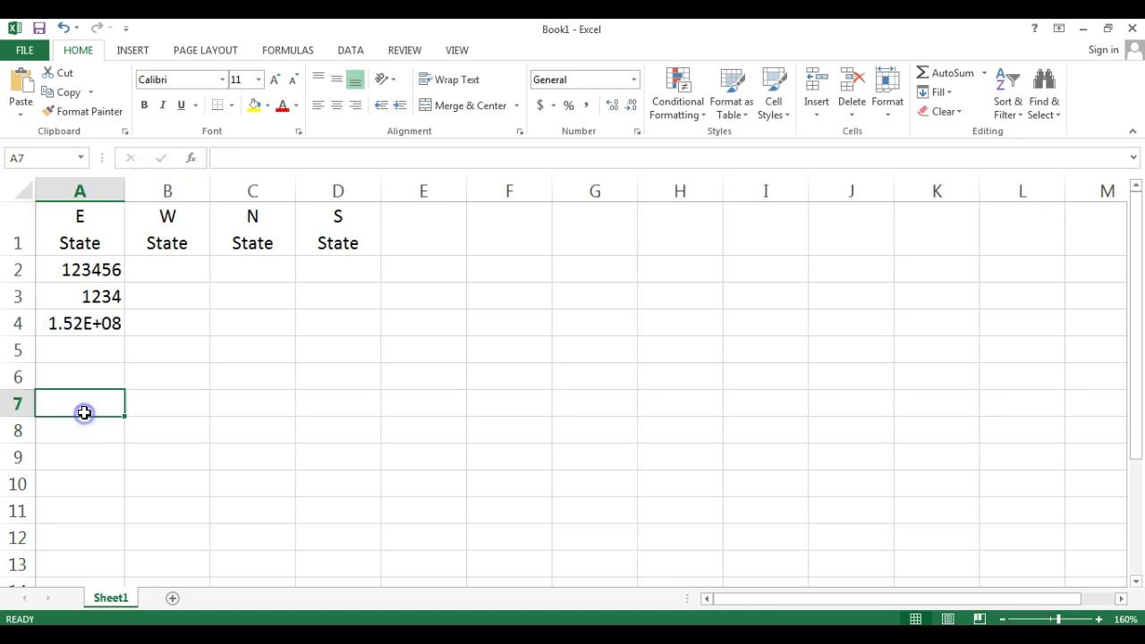
pyautogui.click(60, 329)
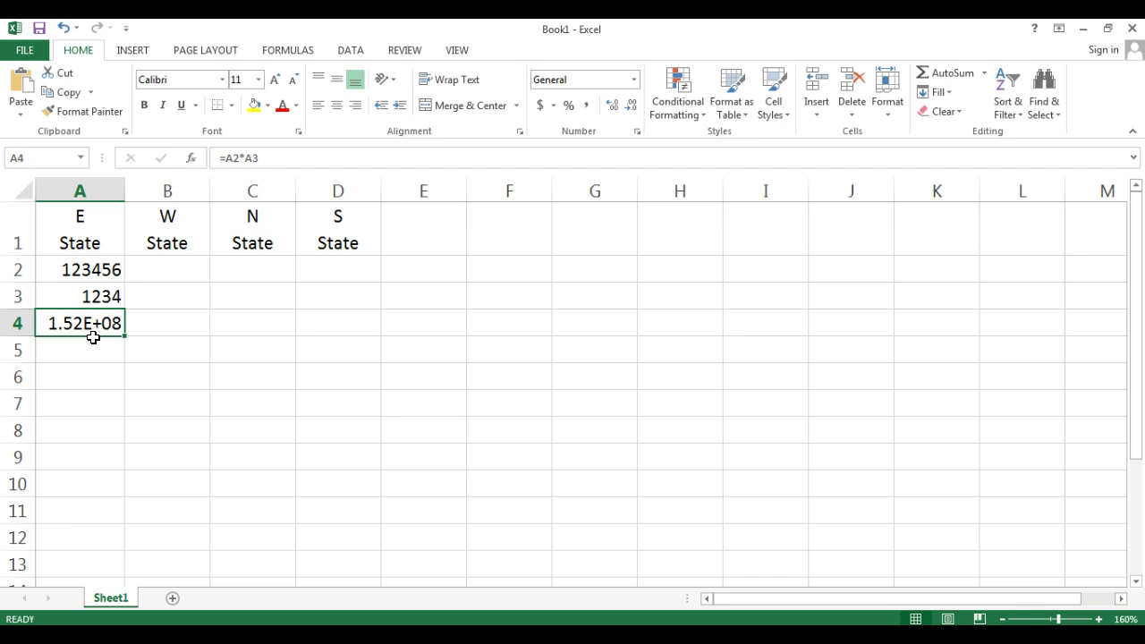
pyautogui.doubleClick(124, 187)
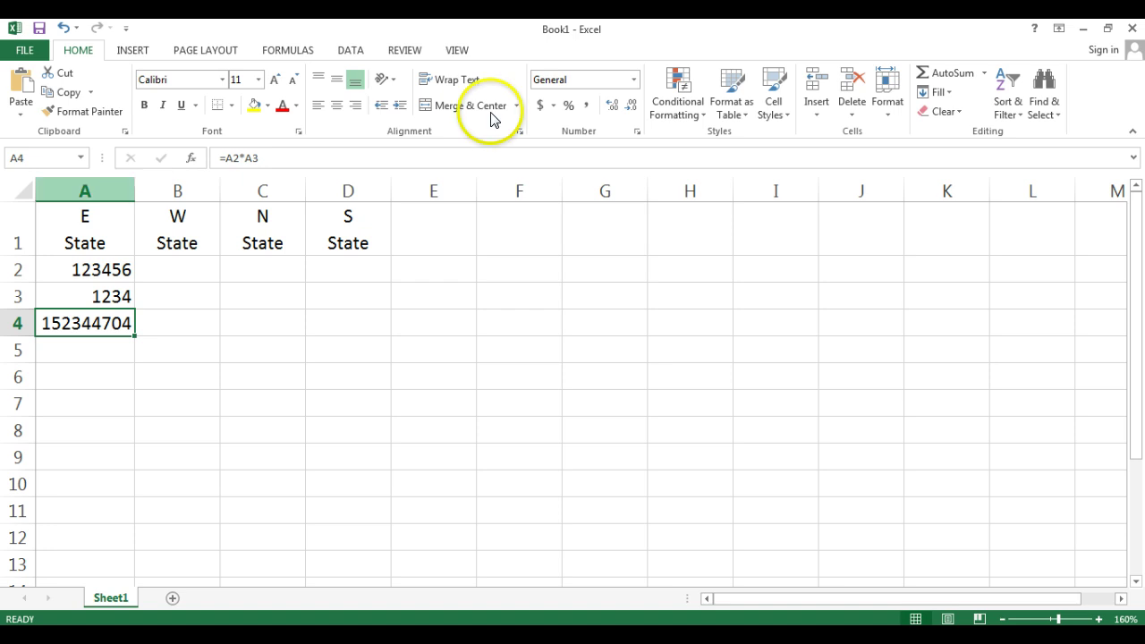
# Try the dollar Accounting number format on the product in cell A4, and undo that formatting.
pyautogui.click(538, 105)
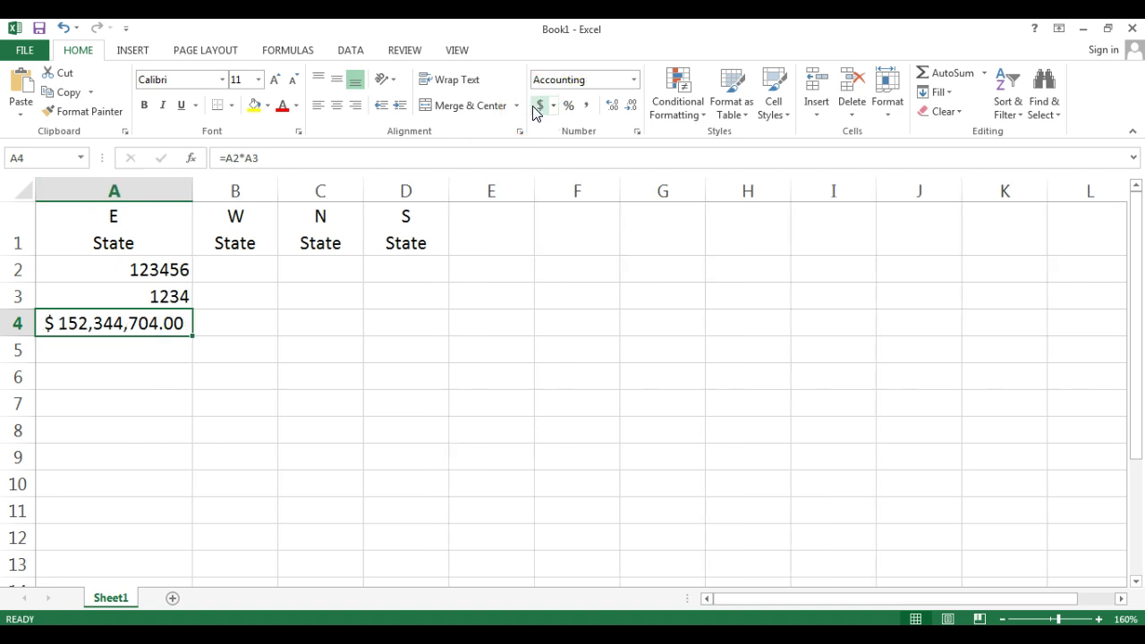
pyautogui.click(64, 27)
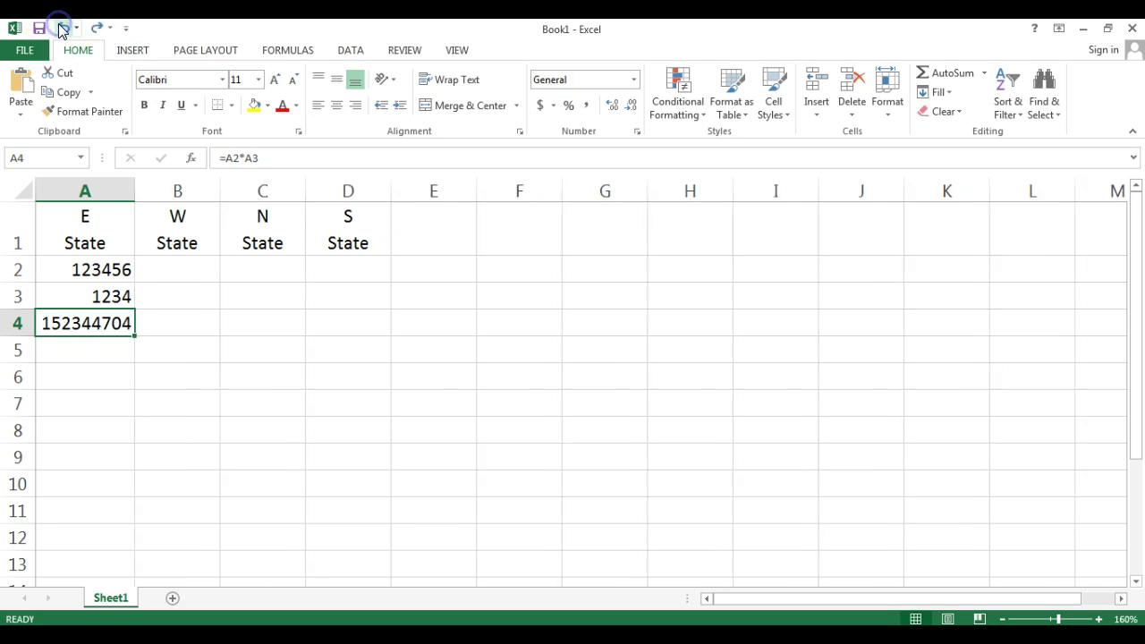